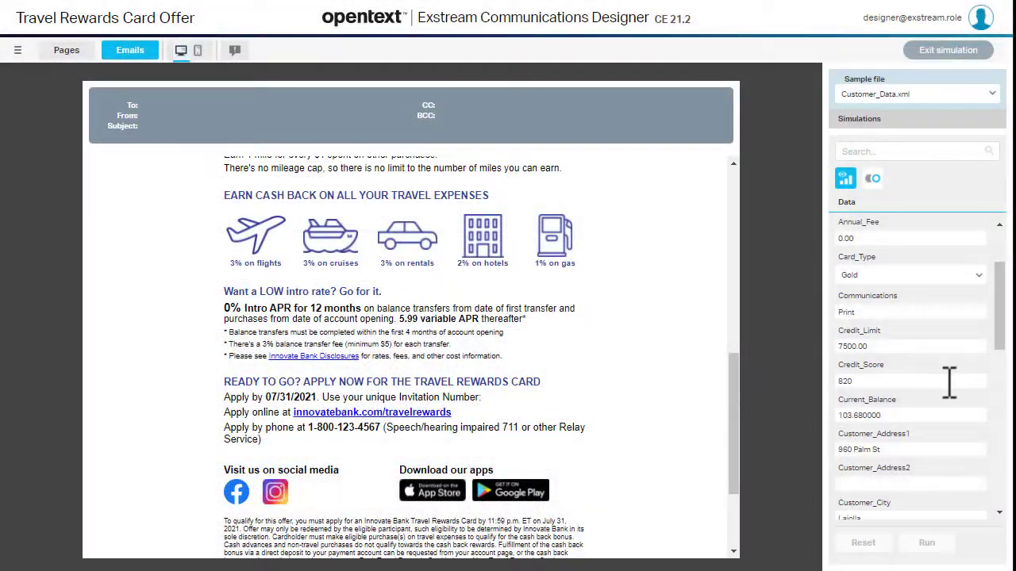
# Set the Credit_Score sample value to 760 and run the email simulation
pyautogui.doubleClick(948, 382)
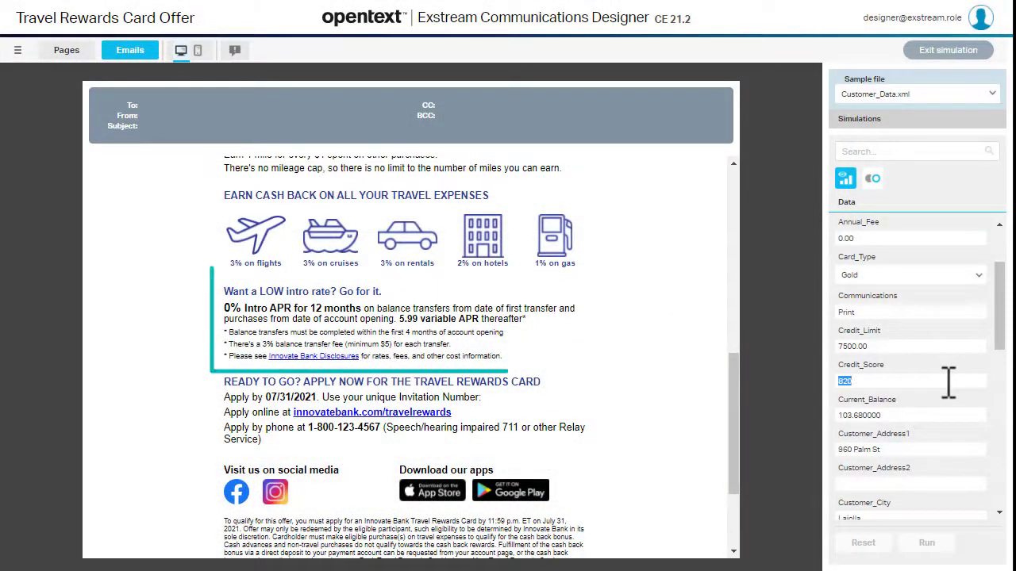
pyautogui.write('760')
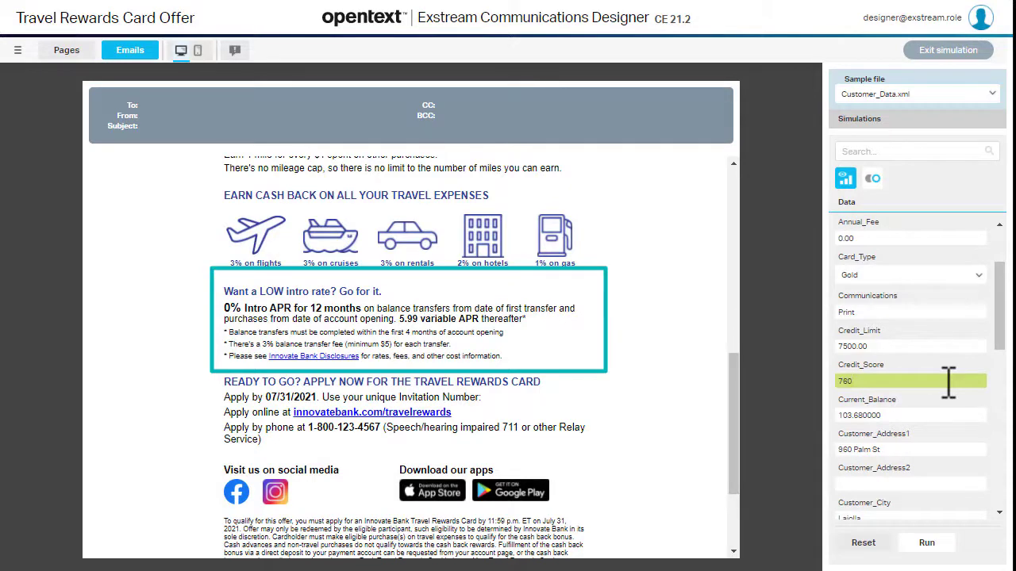
pyautogui.click(941, 548)
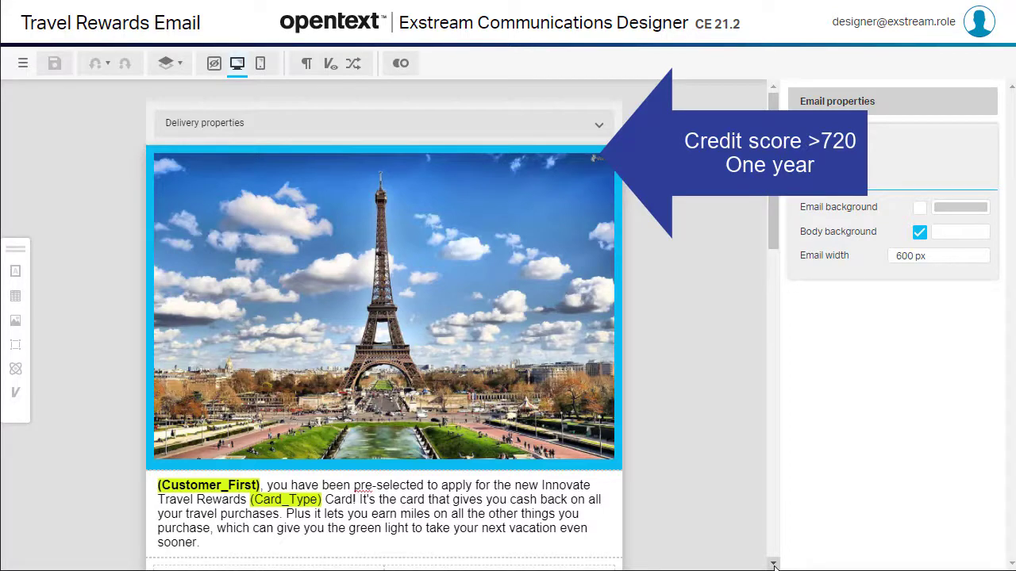
# Start a custom rule for the "Want a LOW intro rate?" text box in the email, using the "Include this content if" option
pyautogui.scroll(-10, 773, 565)
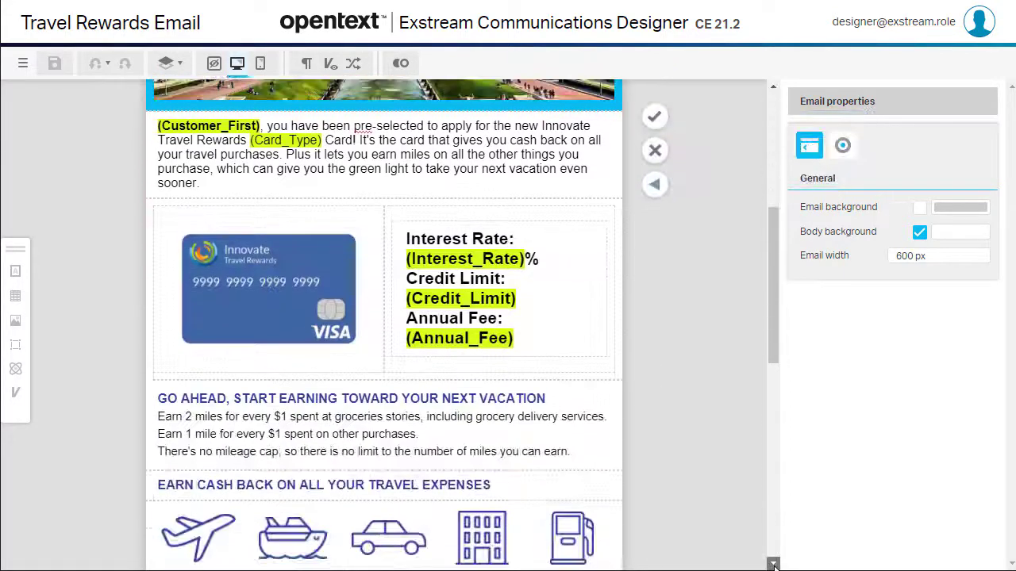
pyautogui.scroll(-5, 774, 565)
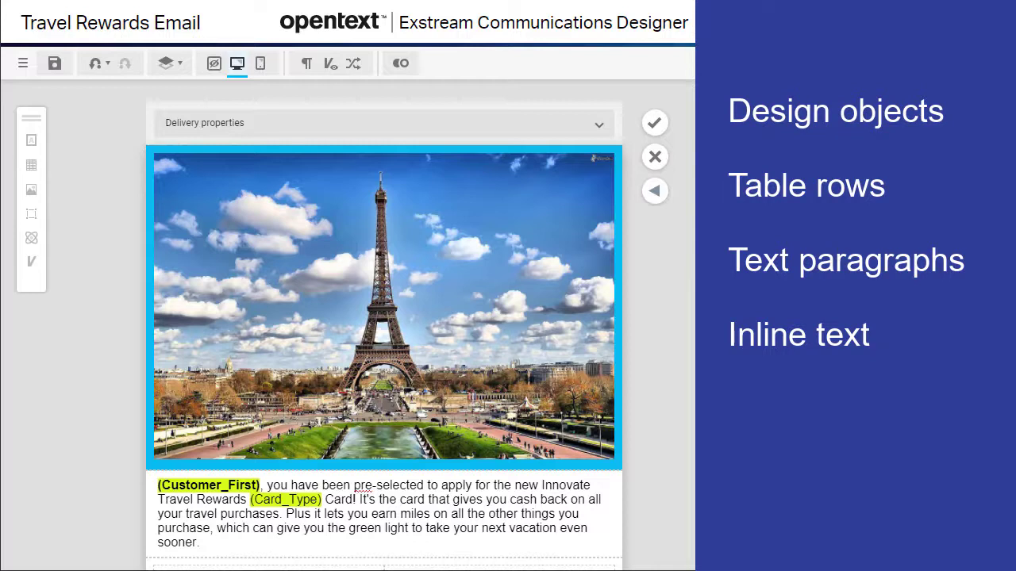
pyautogui.moveTo(774, 204); pyautogui.dragTo(773, 461)
pyautogui.click(585, 256)
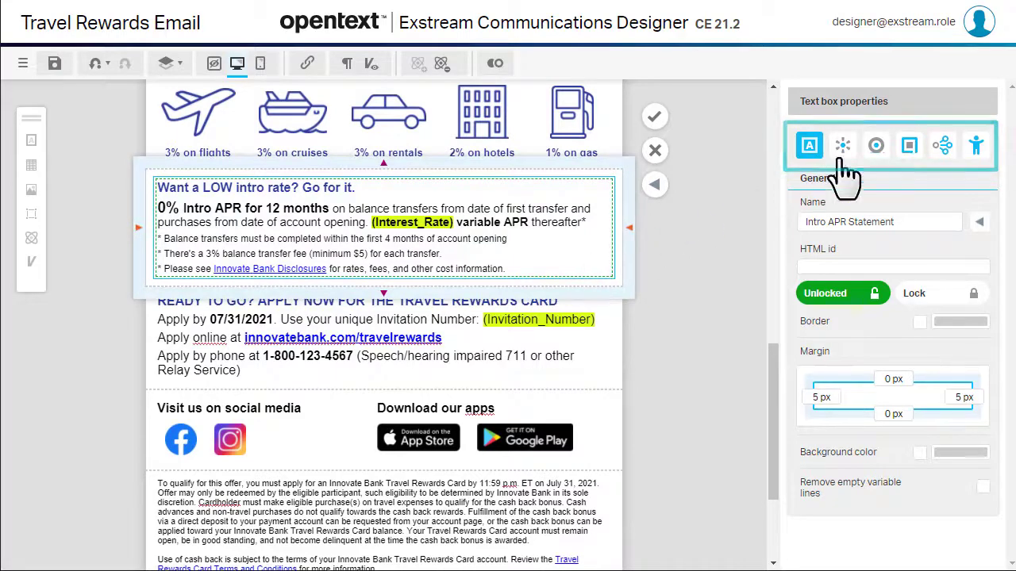
pyautogui.click(876, 146)
pyautogui.click(854, 214)
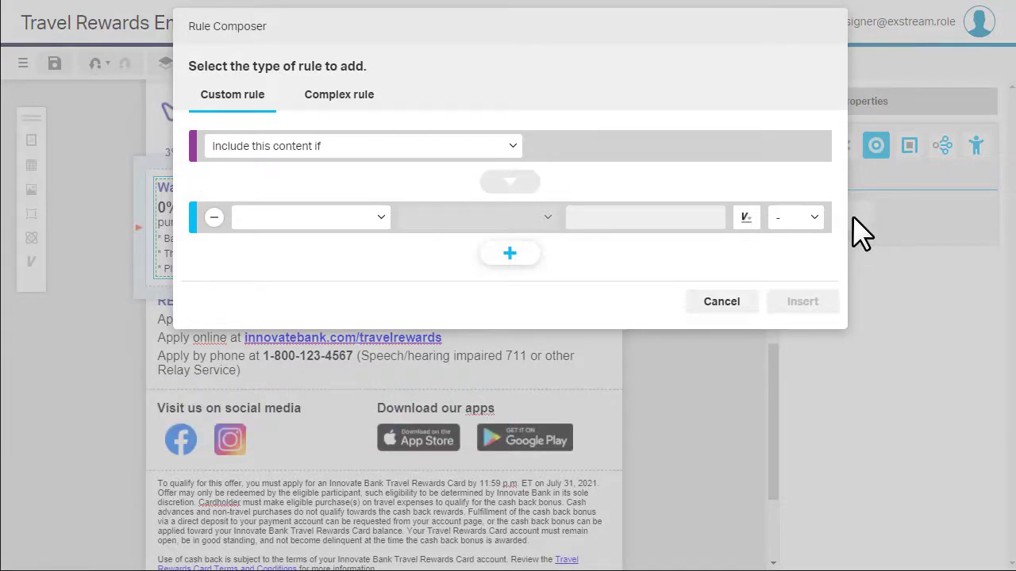
pyautogui.click(513, 147)
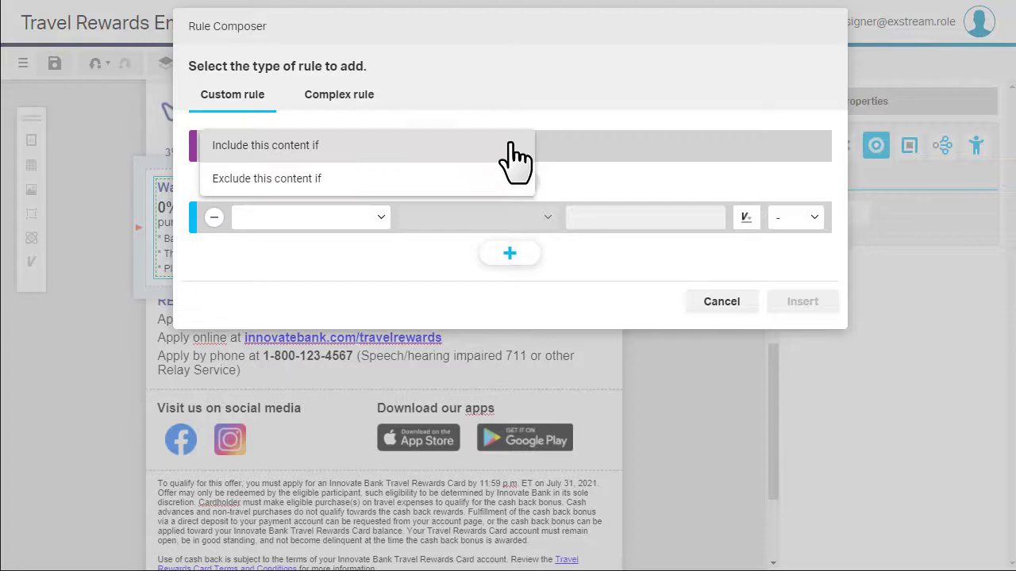
pyautogui.click(511, 146)
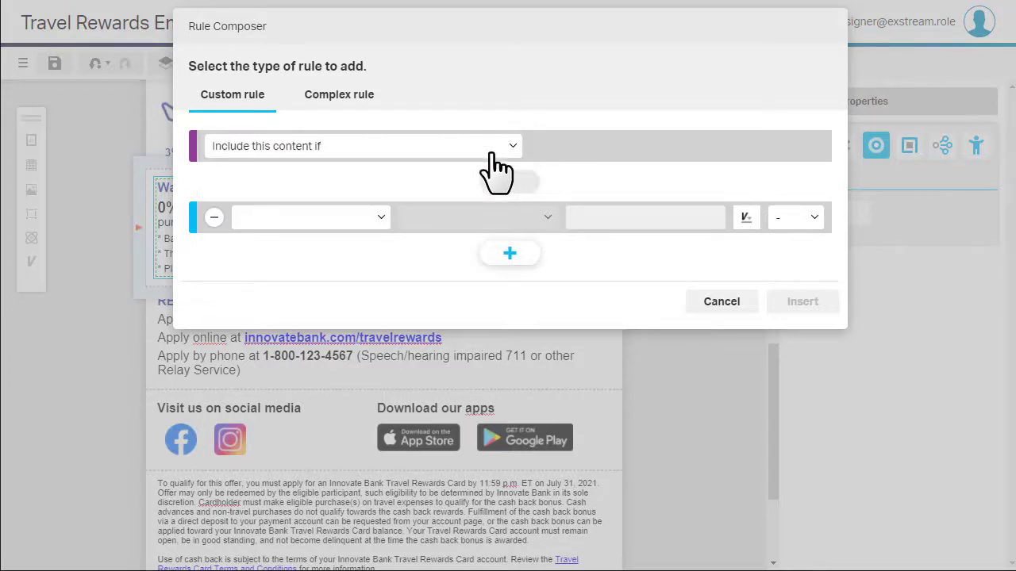
# Define the rule condition for the text box as Credit_Score greater than or equal to 800
pyautogui.click(379, 219)
pyautogui.scroll(-2, 351, 336)
pyautogui.click(351, 336)
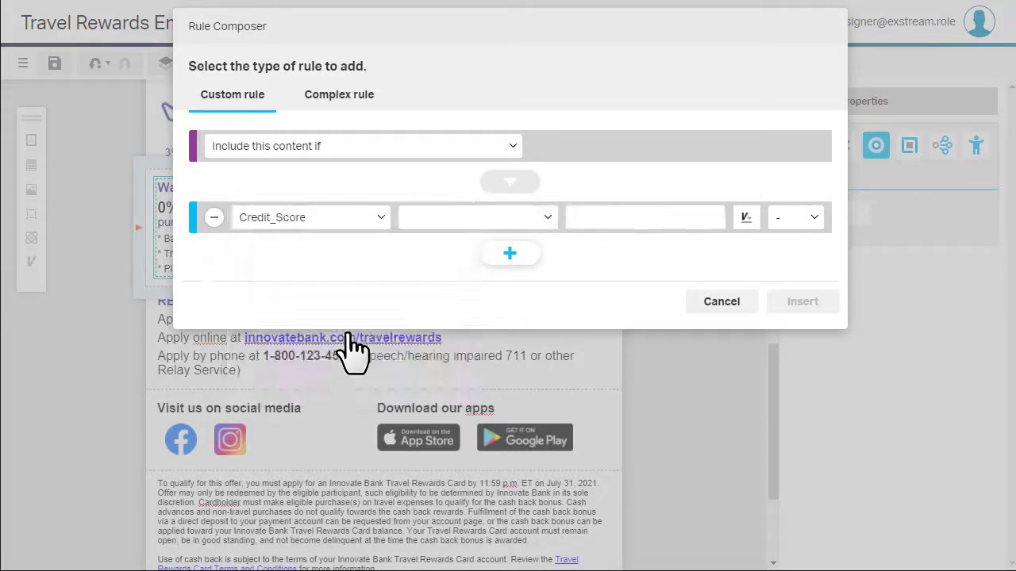
pyautogui.click(419, 219)
pyautogui.click(484, 353)
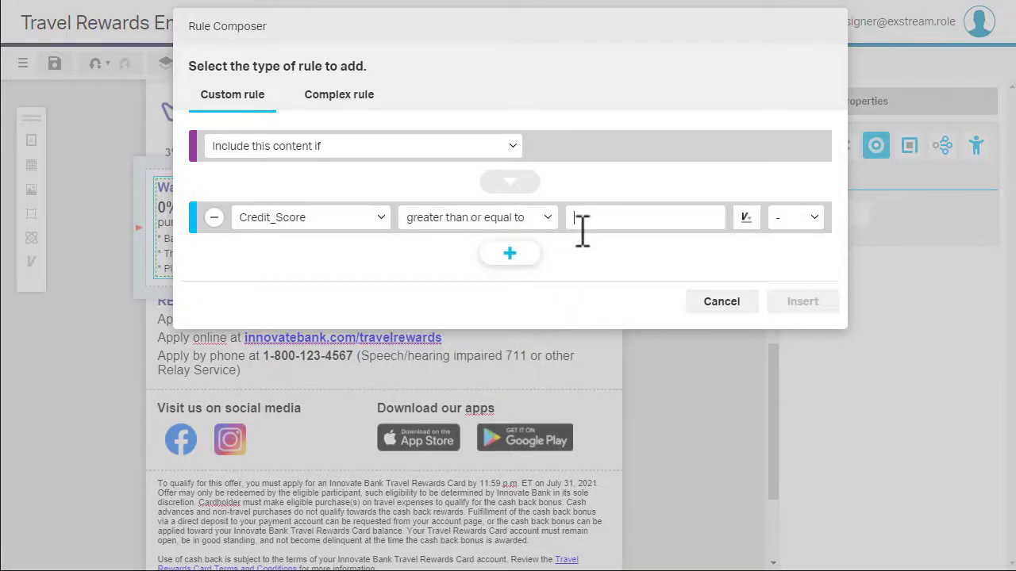
pyautogui.write('800')
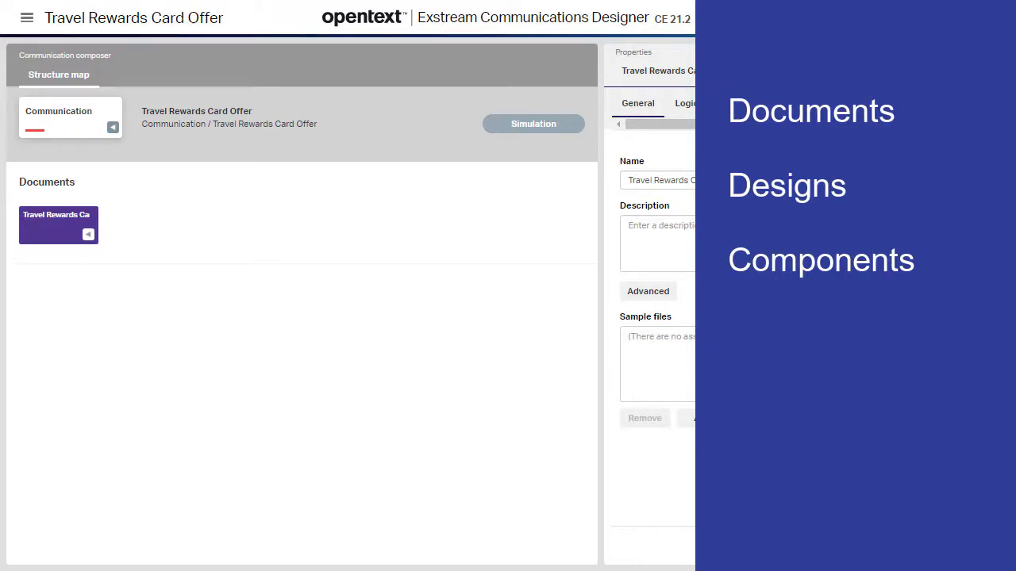
# Start an empty complex rule in the logic of the Travel Rewards Card Offer document
pyautogui.click(43, 226)
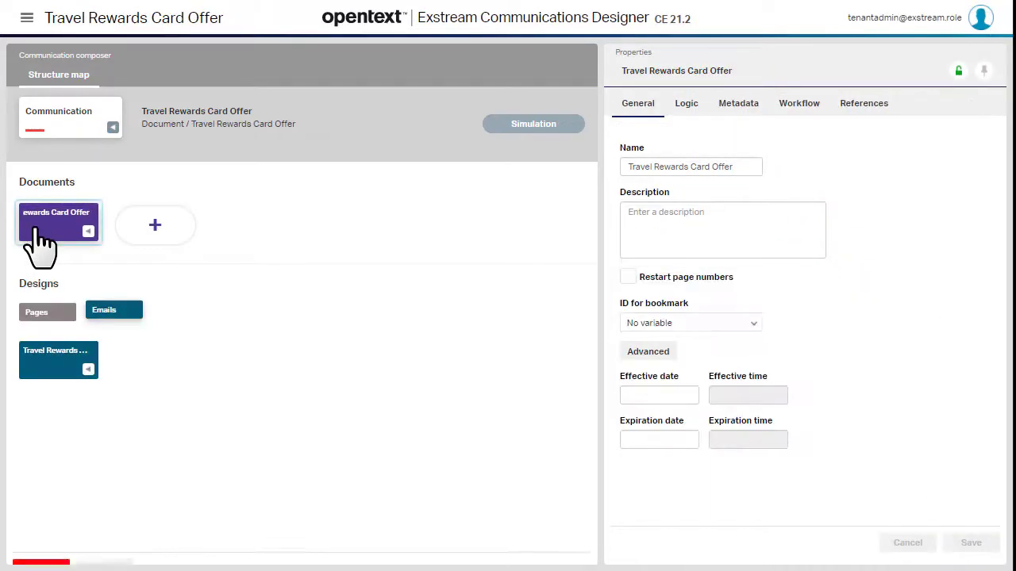
pyautogui.click(687, 104)
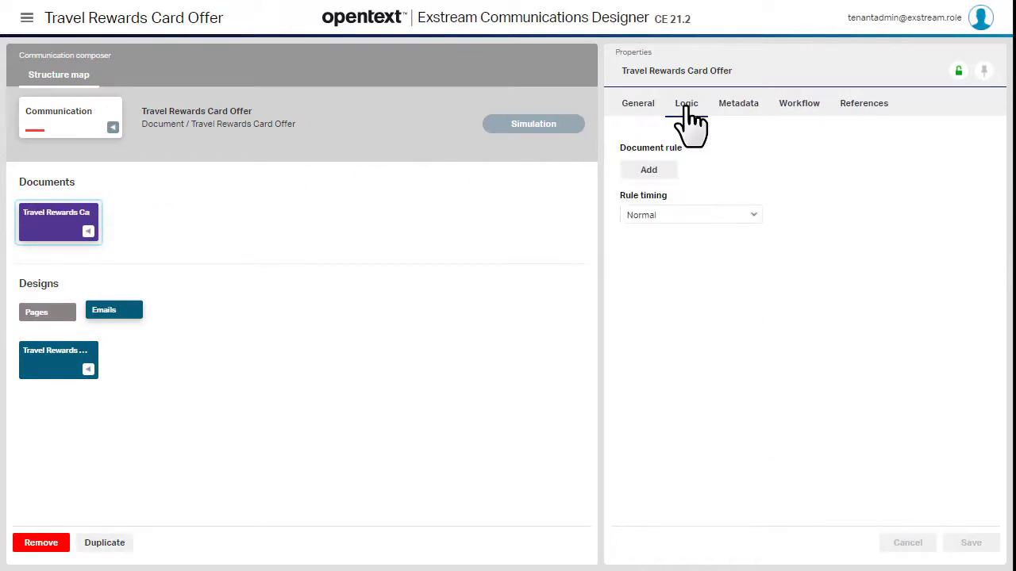
pyautogui.click(659, 173)
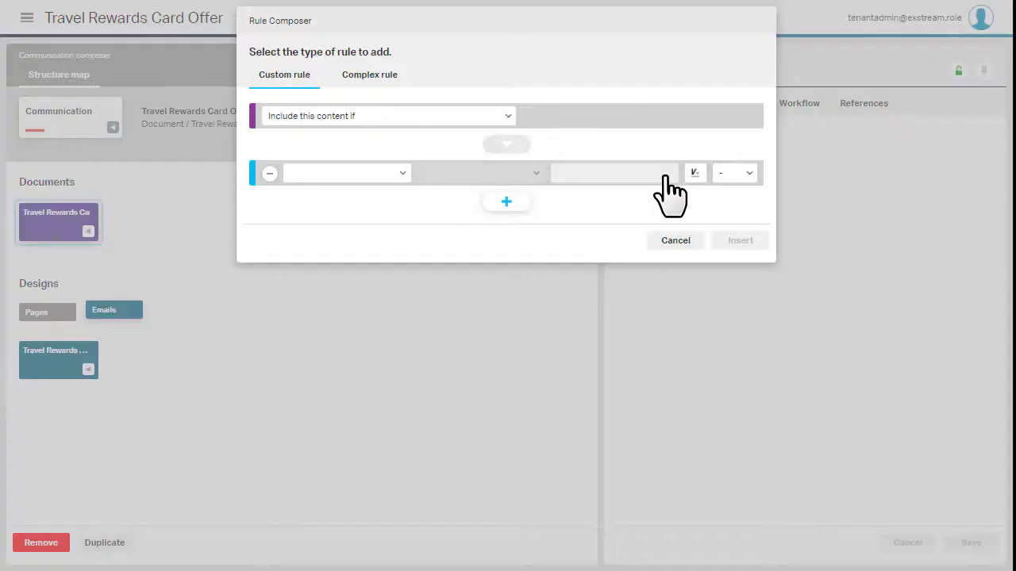
pyautogui.click(379, 79)
pyautogui.hotkey('ctrl', 'a')
pyautogui.press('BackSpace')
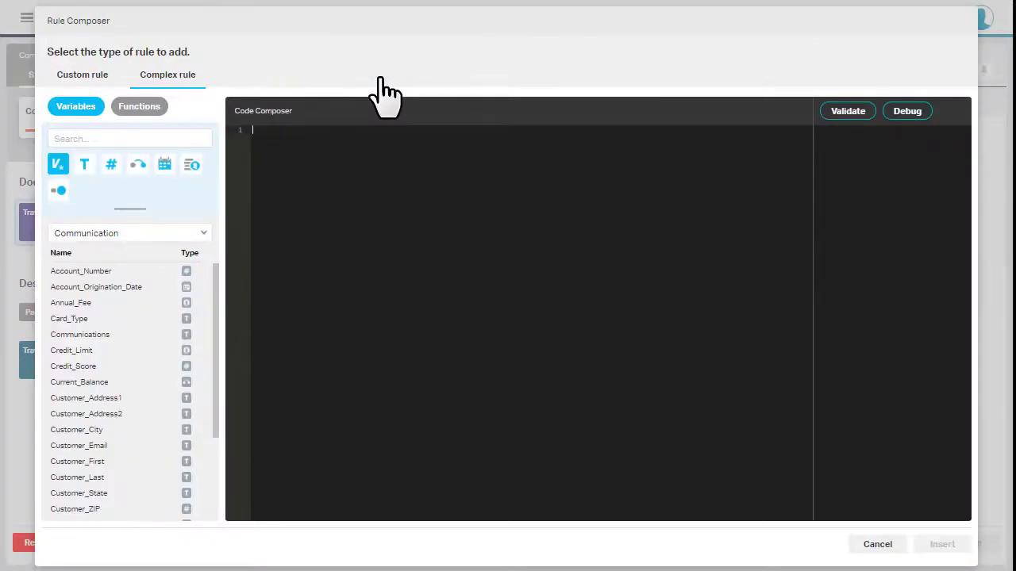
# Declare the variable i in the rule code and assign it the built-in Date diff function
pyautogui.write('var i;')
pyautogui.press('Return')
pyautogui.write('i =')
pyautogui.click(144, 108)
pyautogui.doubleClick(112, 513)
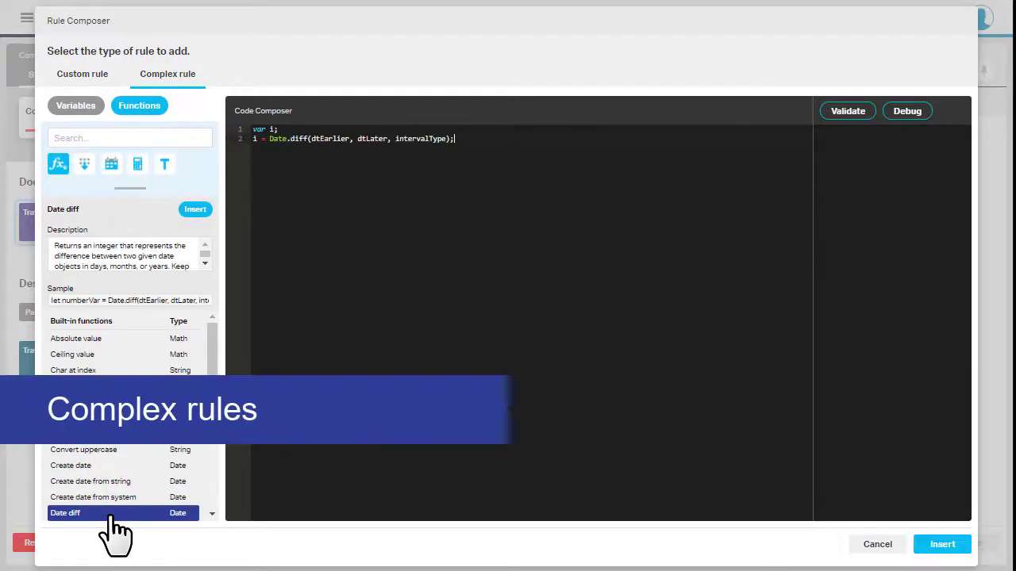
# Replace dtEarlier with the Account_Origination_Date variable and dtLater with the system variable SYS_DateCurrent in the Date.diff call
pyautogui.hotkey('ctrl', 'shift', 'Left')
pyautogui.press('BackSpace')
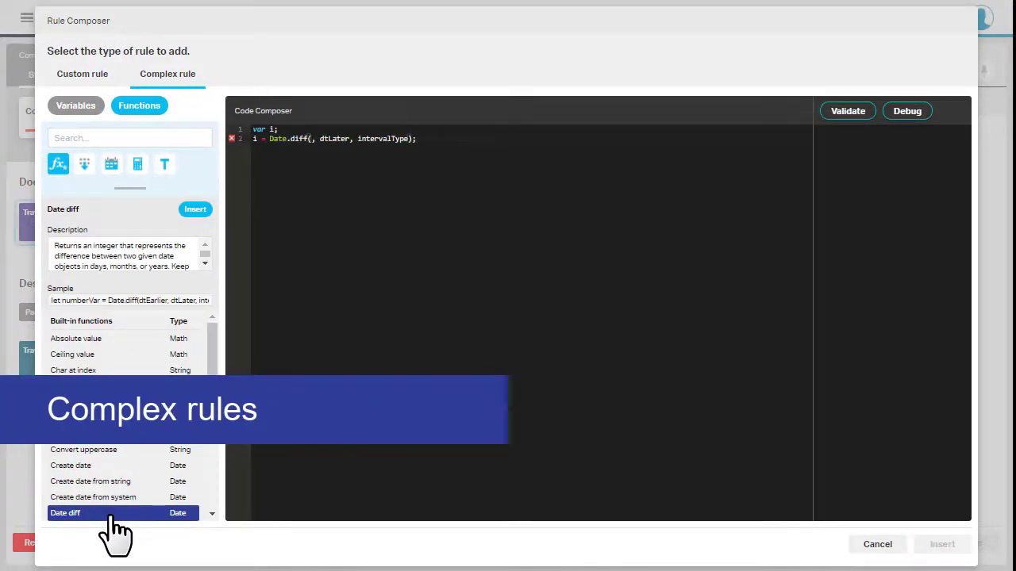
pyautogui.click(72, 107)
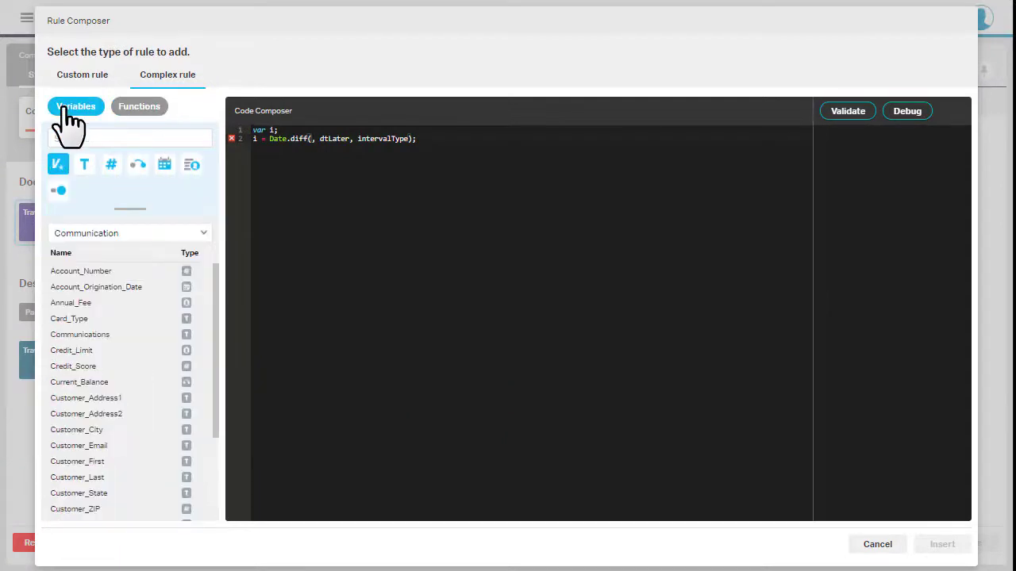
pyautogui.doubleClick(70, 288)
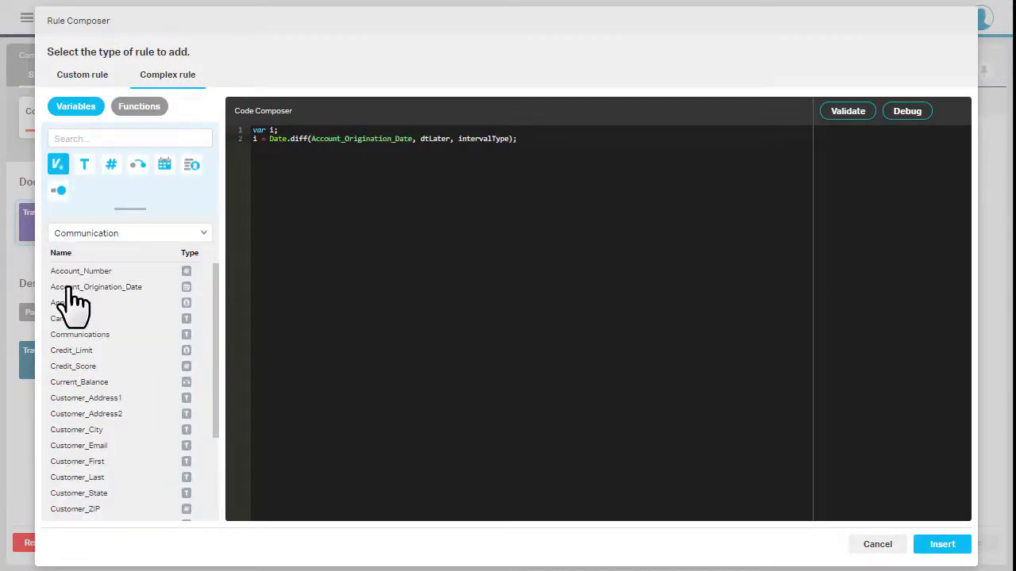
pyautogui.hotkey('ctrl', 'shift', 'Right')
pyautogui.press('BackSpace')
pyautogui.click(71, 240)
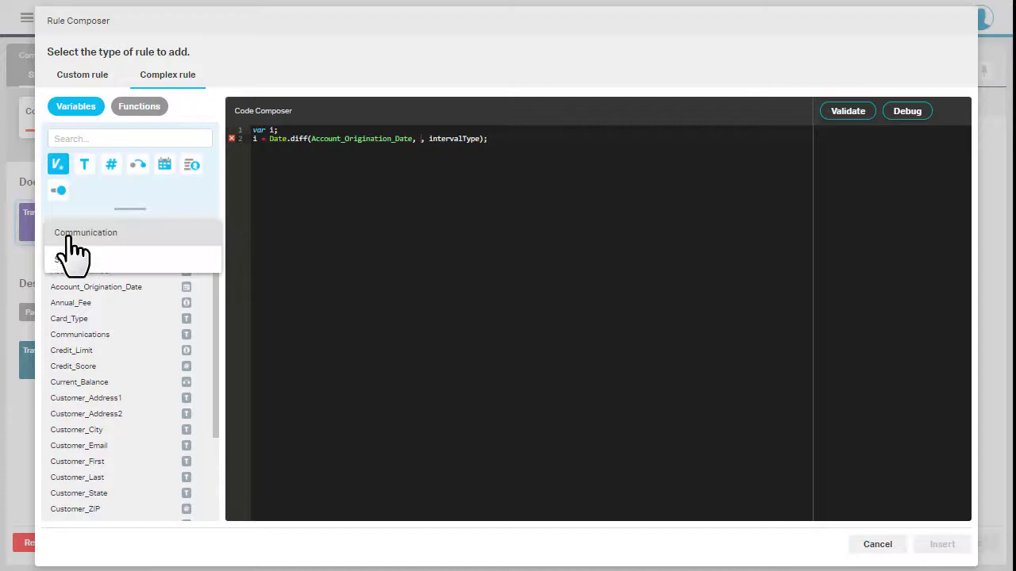
pyautogui.click(69, 259)
pyautogui.doubleClick(72, 318)
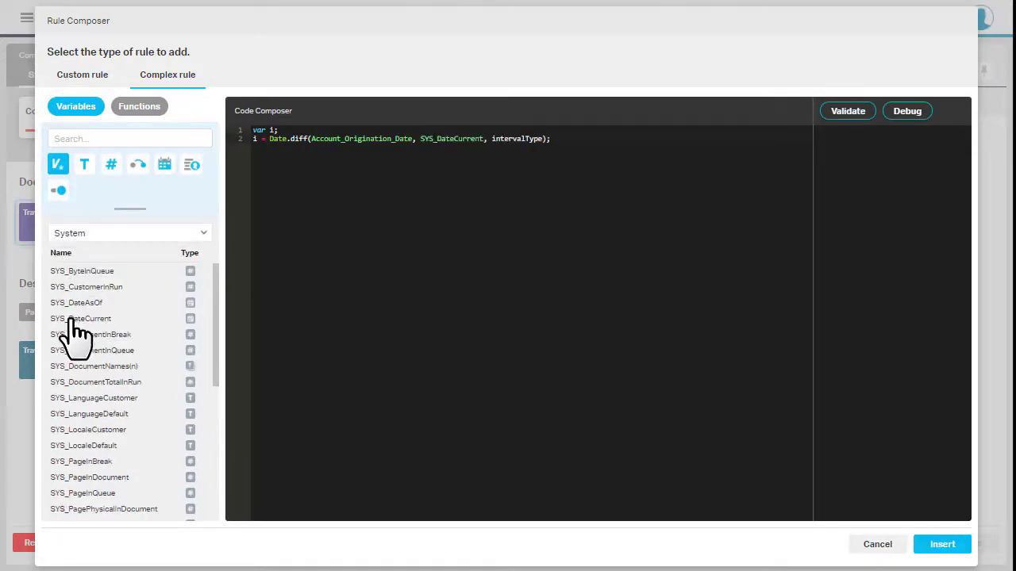
# Set the Date.diff interval to "months" and add an if/else returning true when i>12 and Credit_Score > 720, otherwise false
pyautogui.hotkey('ctrl', 'shift', 'Right')
pyautogui.press('BackSpace')
pyautogui.write('"months')
pyautogui.write('if ((i>12) && (Credit_Score > 720)) { return true; } else { return false; }')
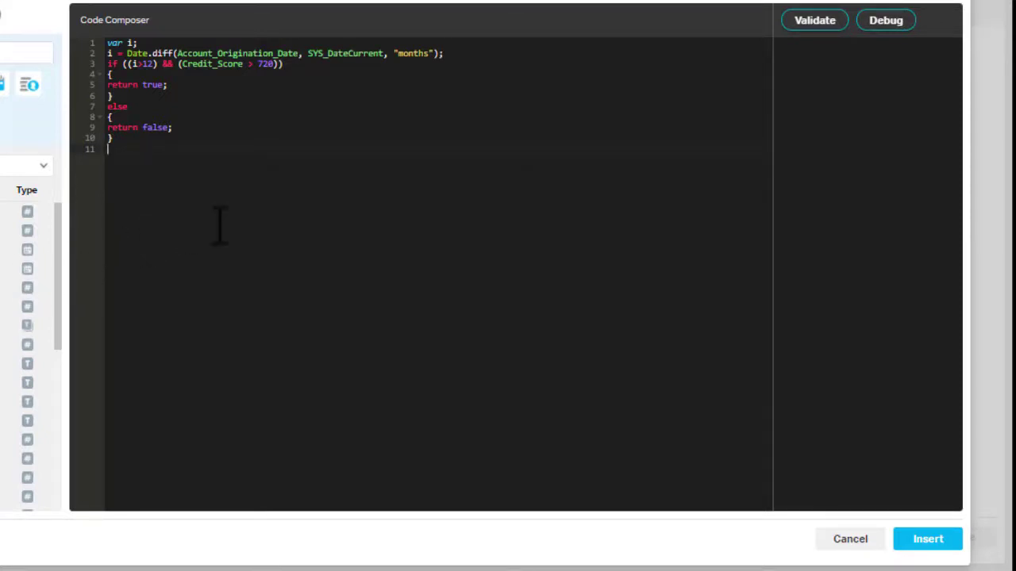
# Validate and debug the complex rule code, and save it as the document rule
pyautogui.click(814, 27)
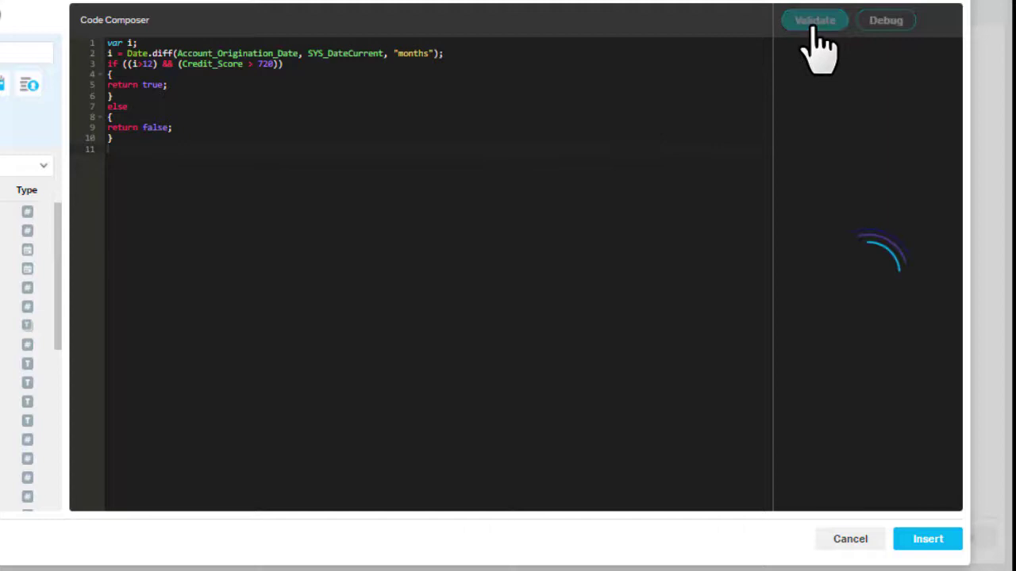
pyautogui.click(873, 32)
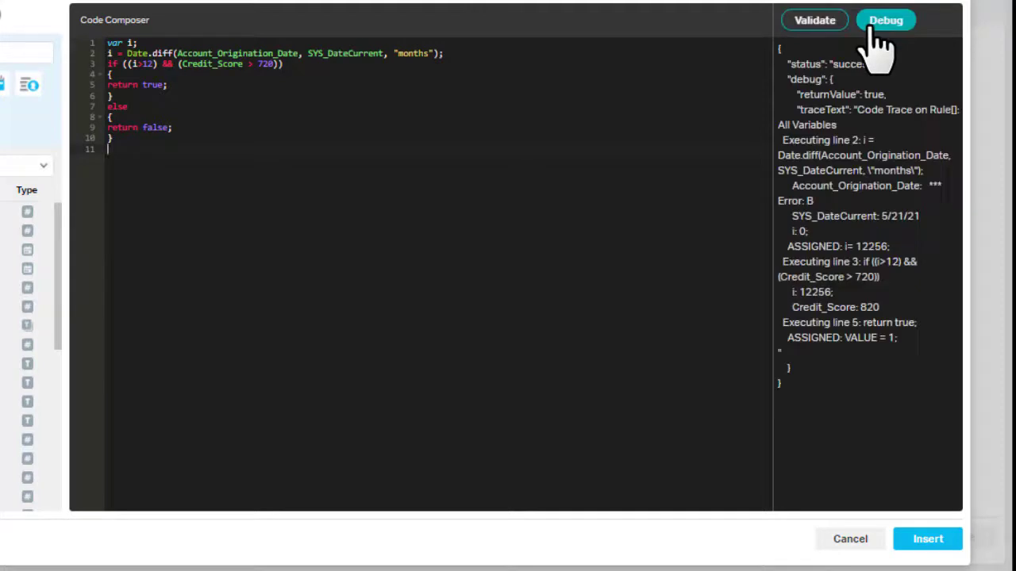
pyautogui.click(922, 542)
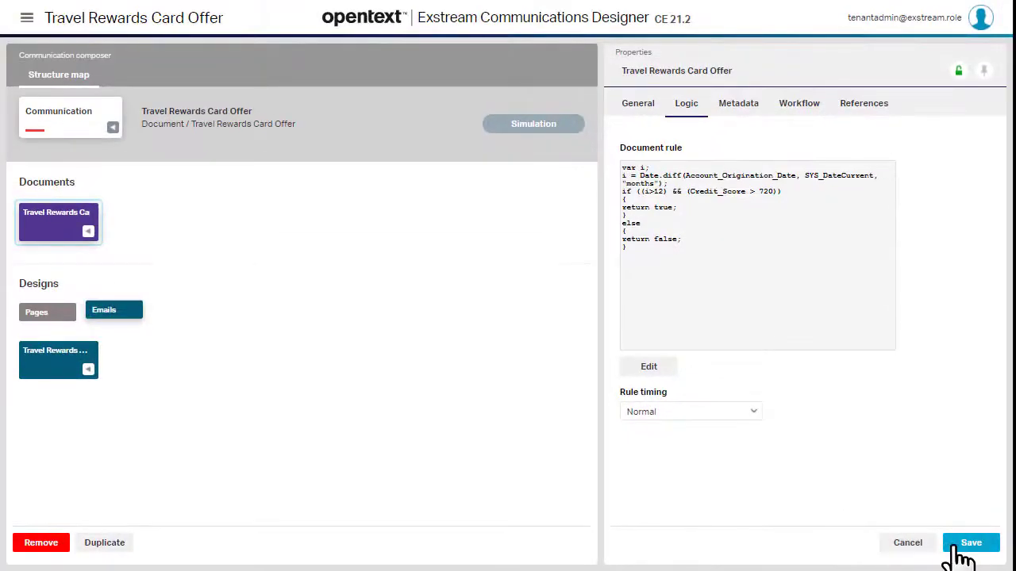
pyautogui.click(952, 548)
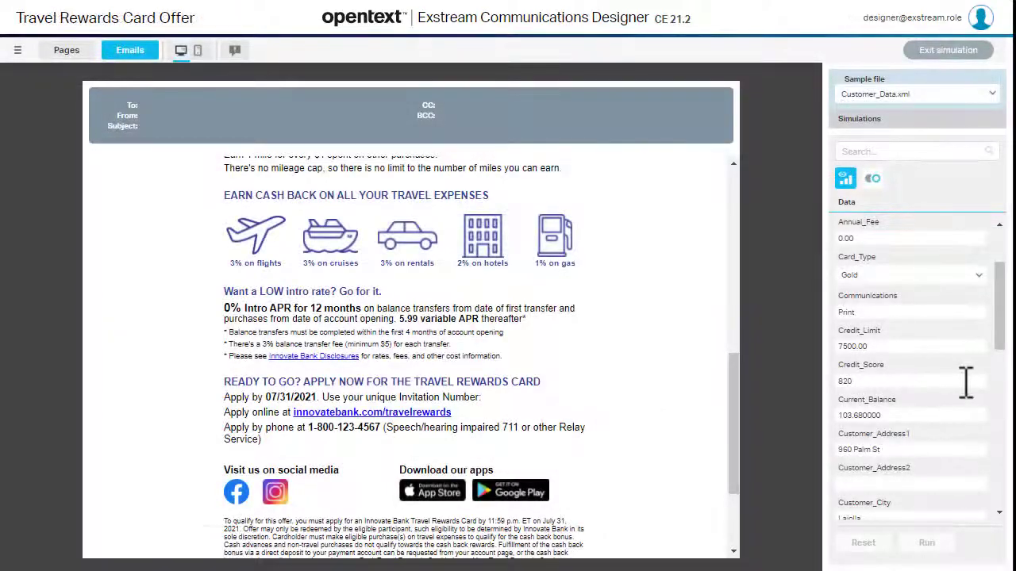
# Test the intro rate rule by running the email simulation with a Credit_Score of 760
pyautogui.doubleClick(949, 383)
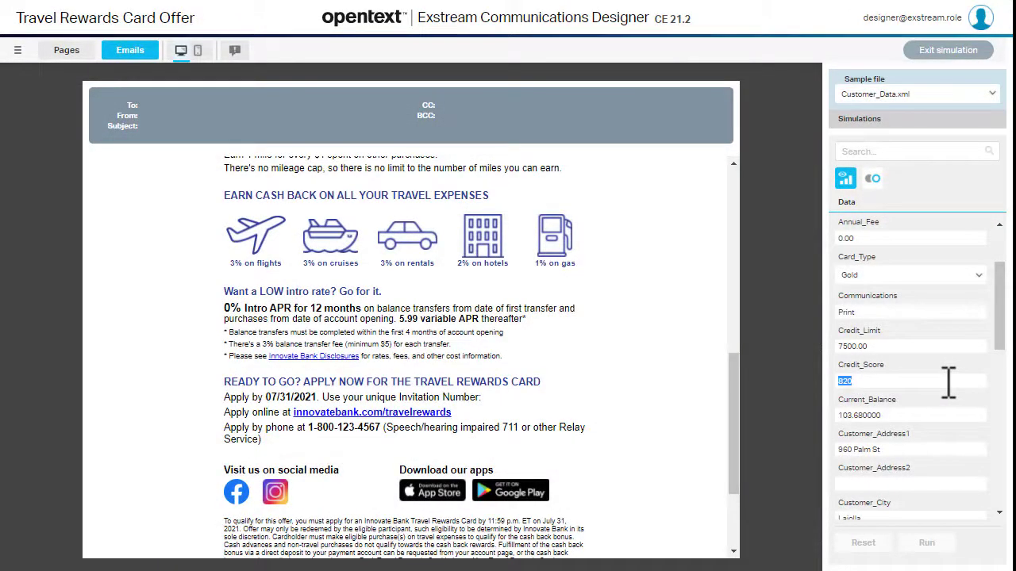
pyautogui.write('760')
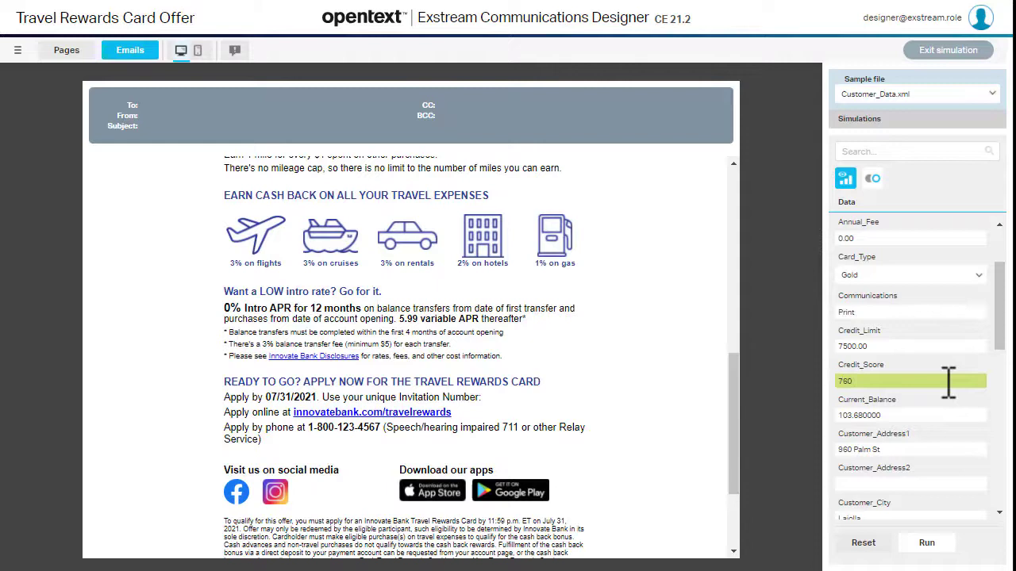
pyautogui.click(927, 543)
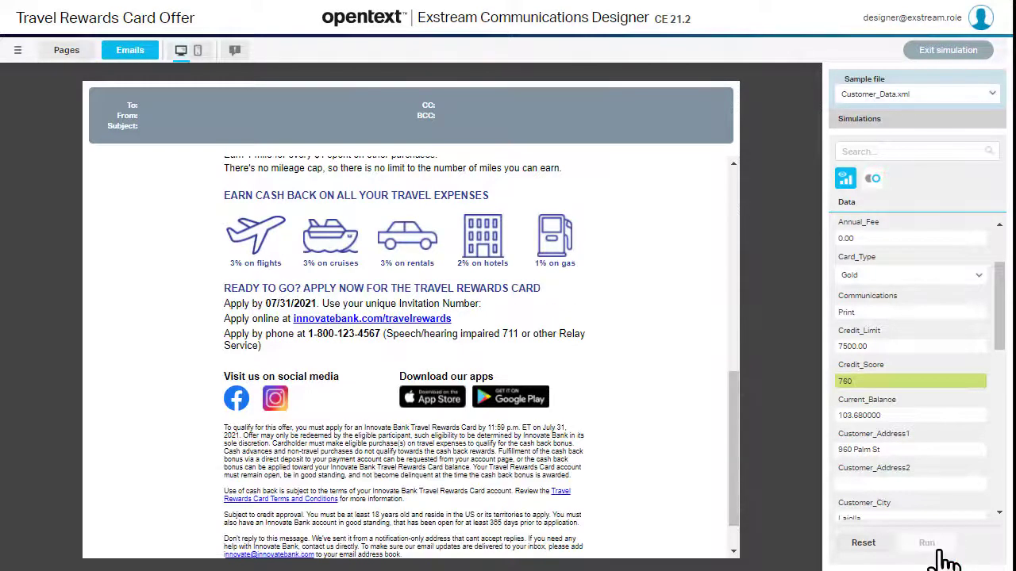
# Change the Credit_Score sample value to 800 and rerun the email simulation
pyautogui.click(918, 382)
pyautogui.doubleClick(919, 383)
pyautogui.write('800')
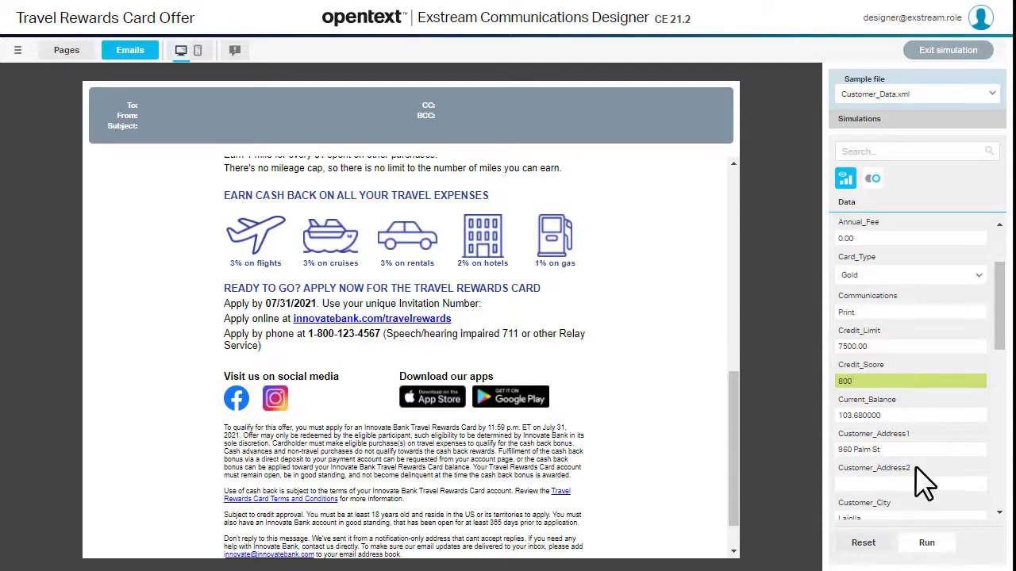
pyautogui.click(928, 544)
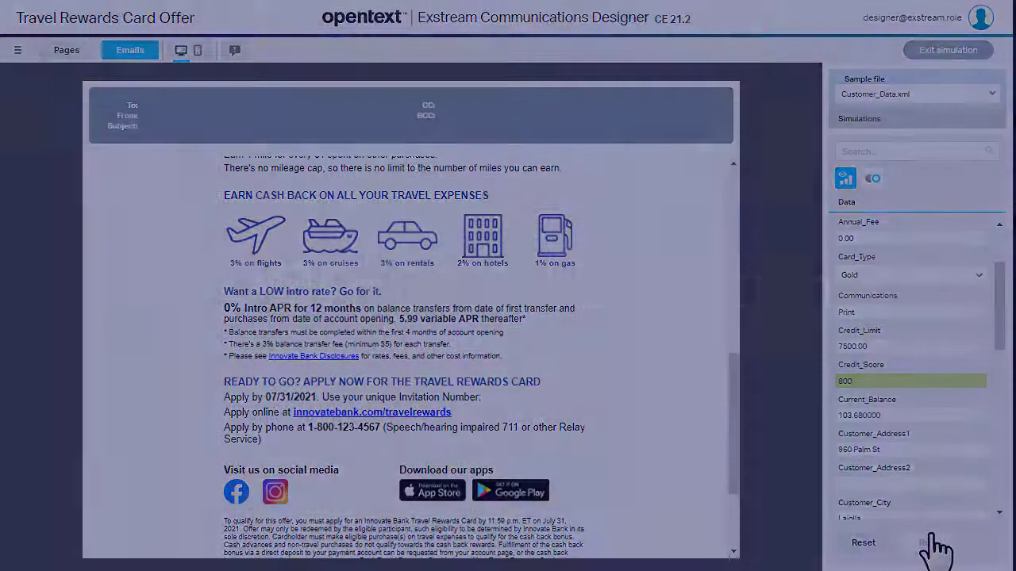